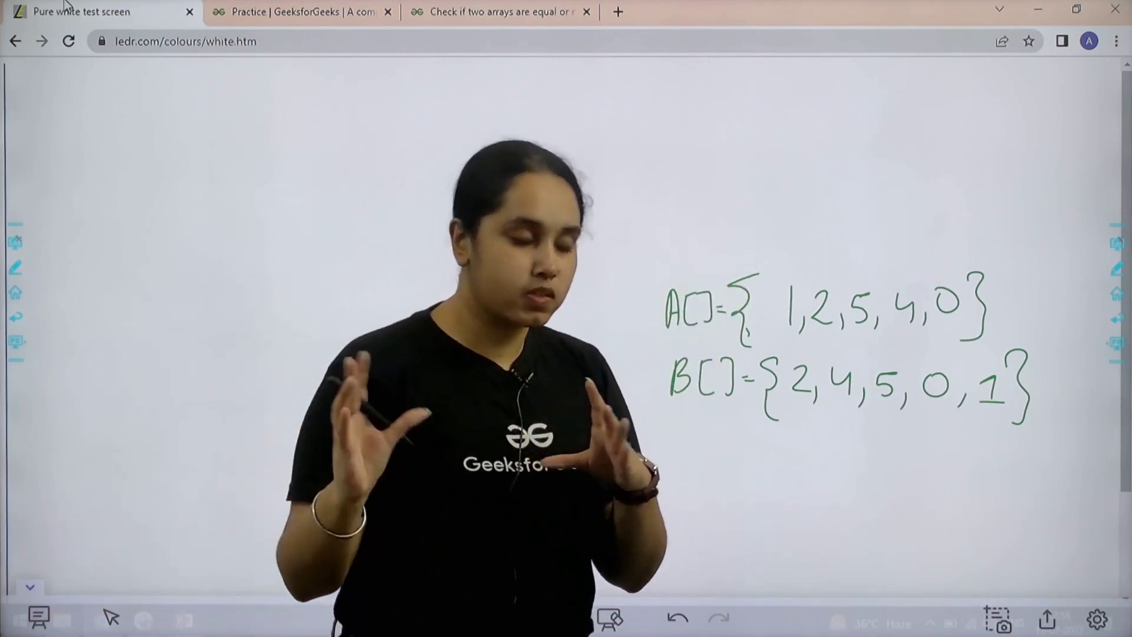
Bracket both arrays with a large brace and write 'sort' beside them.
click(410, 616)
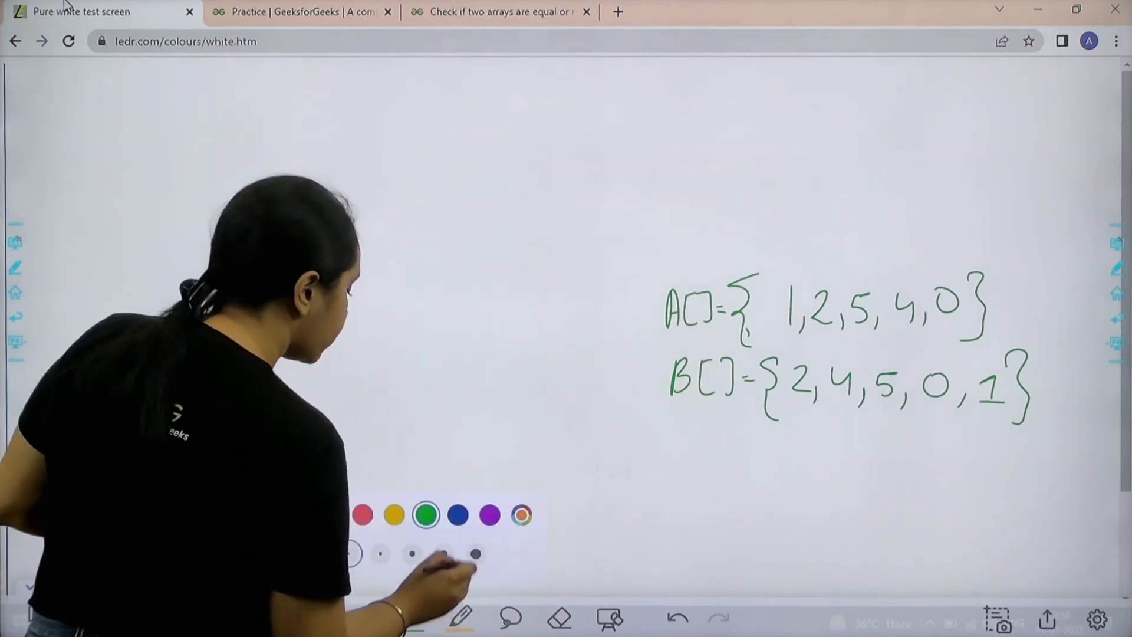
drag(652, 274, 630, 414)
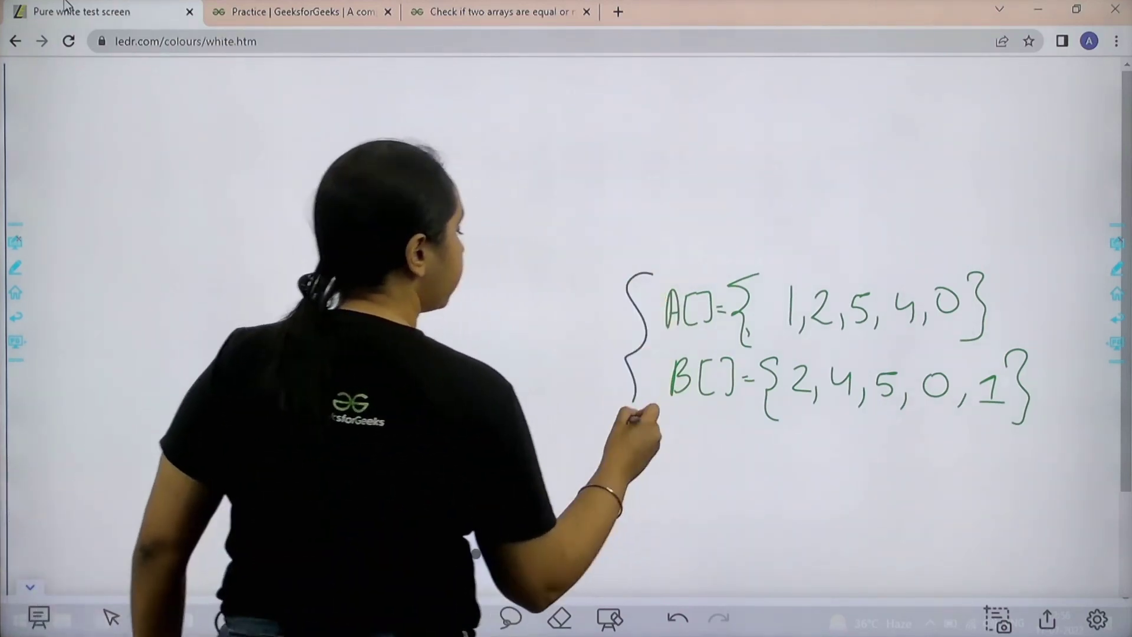
mouse_move(518, 308)
mouse_down()
mouse_move(500, 336)
mouse_move(591, 314)
mouse_move(591, 336)
mouse_up()
Write the sorted array A[]={0,1,2,4,5} above the original arrays.
mouse_move(661, 129)
mouse_down()
mouse_move(689, 130)
mouse_move(682, 115)
mouse_move(708, 133)
mouse_up()
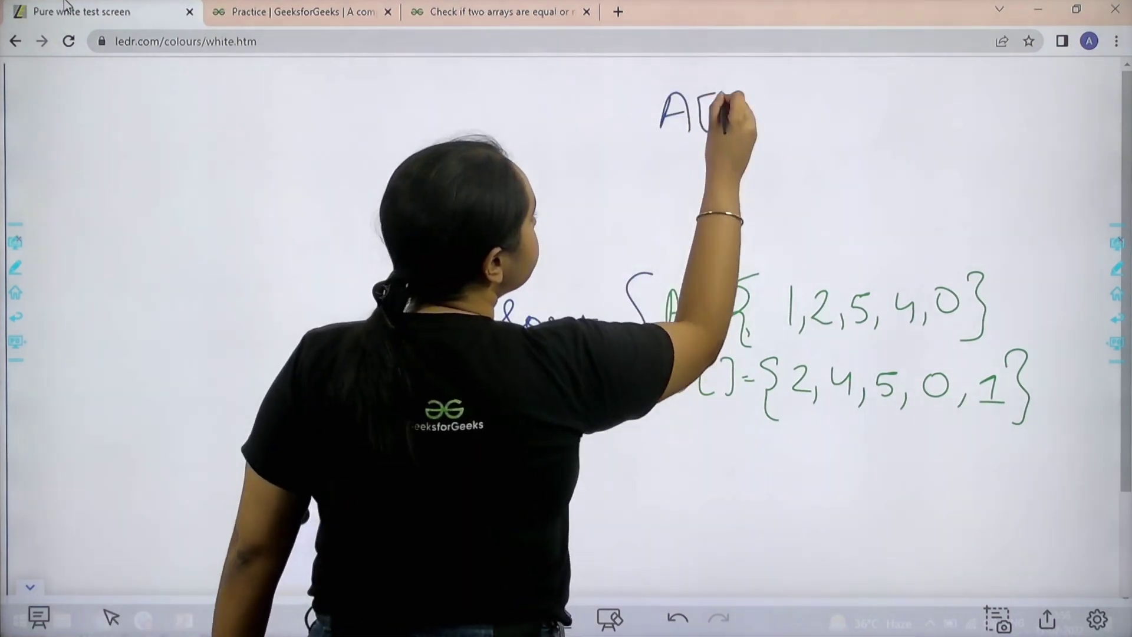
drag(758, 105, 770, 105)
drag(757, 113, 825, 95)
drag(854, 115, 851, 126)
mouse_move(876, 93)
mouse_down()
mouse_move(877, 125)
mouse_move(936, 126)
mouse_up()
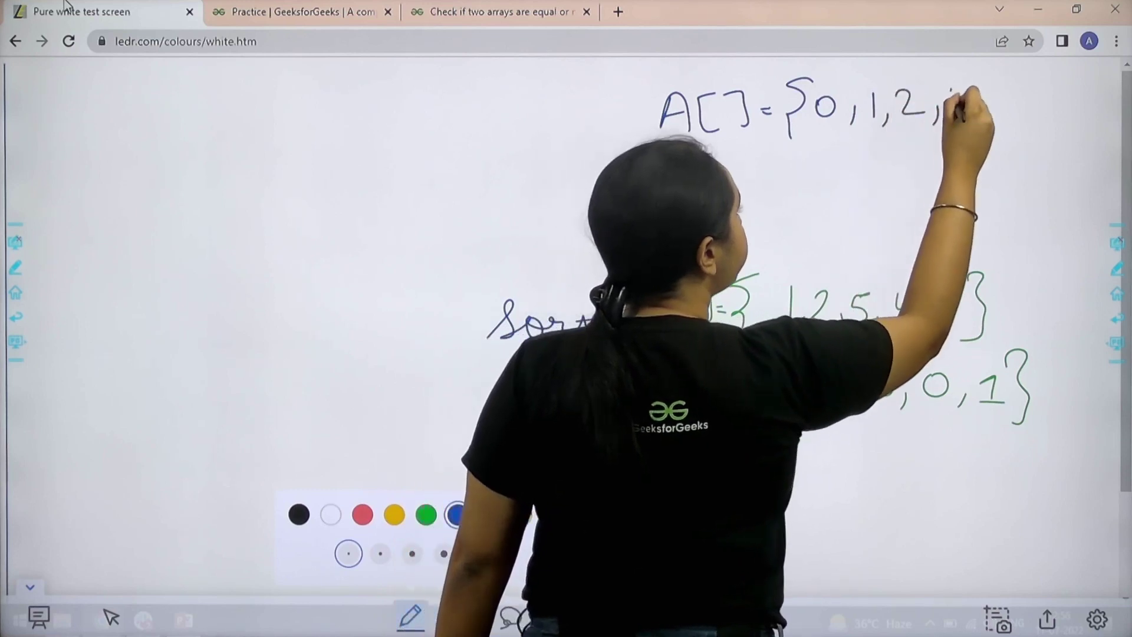
drag(953, 89, 965, 115)
drag(989, 111, 985, 121)
mouse_move(1027, 89)
mouse_down()
mouse_move(1008, 115)
mouse_move(1047, 122)
mouse_up()
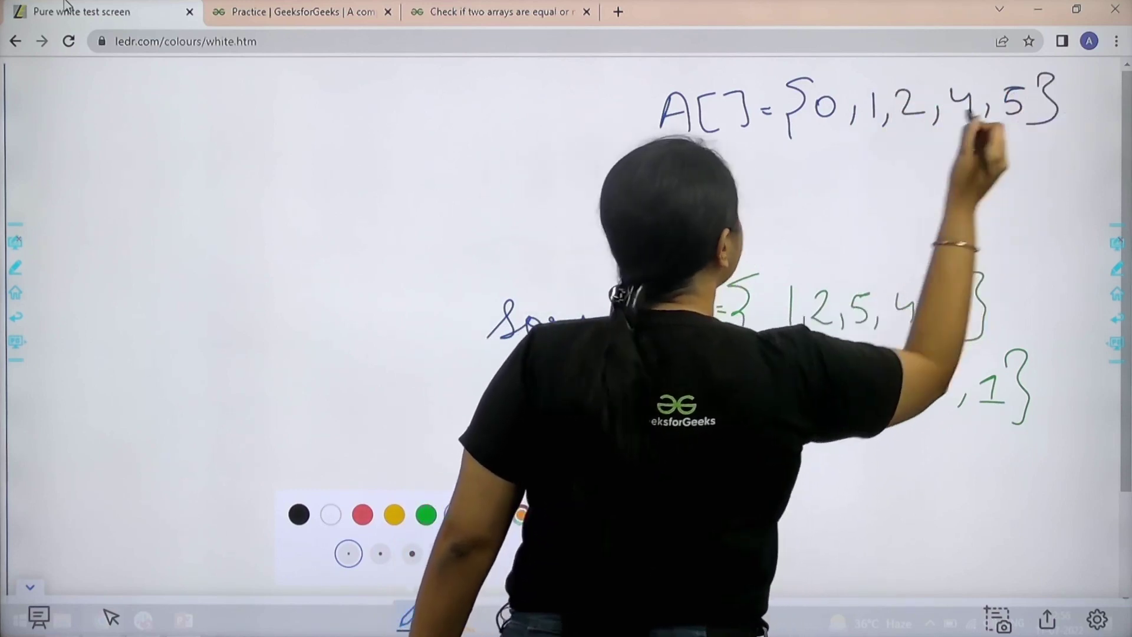
drag(653, 274, 630, 355)
drag(671, 157, 672, 188)
Write the sorted array B[]={0,1,2,4,5} below sorted A.
mouse_move(720, 159)
mouse_down()
mouse_move(715, 186)
mouse_move(796, 177)
mouse_move(807, 191)
mouse_move(830, 162)
mouse_move(851, 185)
mouse_up()
mouse_move(880, 159)
mouse_down()
mouse_move(880, 181)
mouse_move(959, 186)
mouse_up()
mouse_move(984, 149)
mouse_down()
mouse_move(995, 178)
mouse_move(1028, 182)
mouse_up()
drag(1053, 137, 1054, 186)
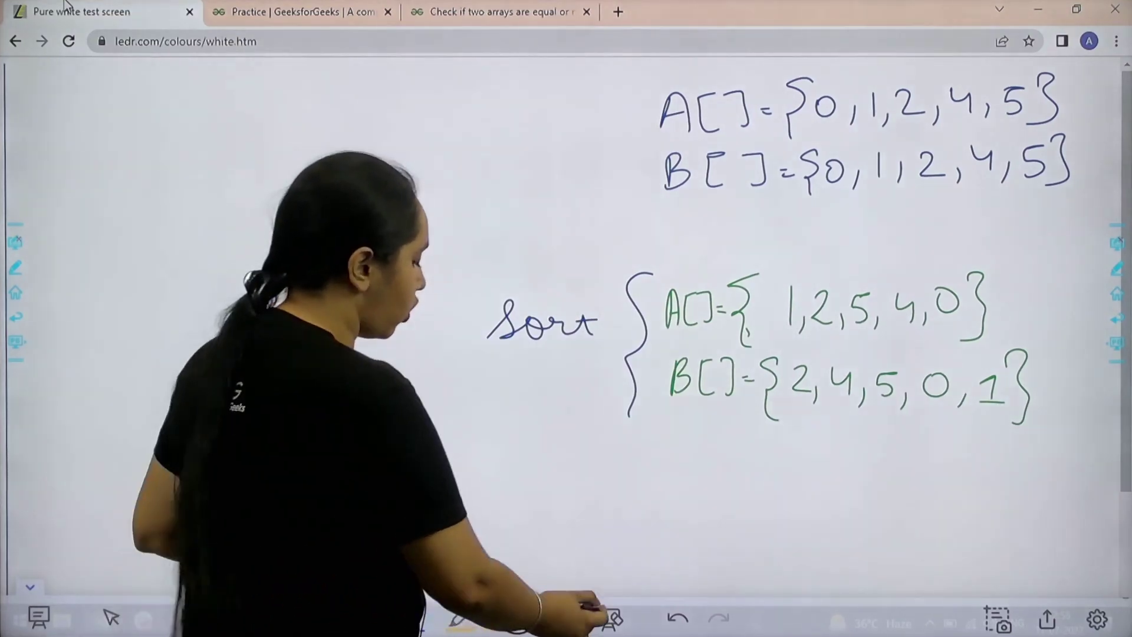
Erase all whiteboard notes and switch to the Practice problem list.
click(610, 618)
click(663, 374)
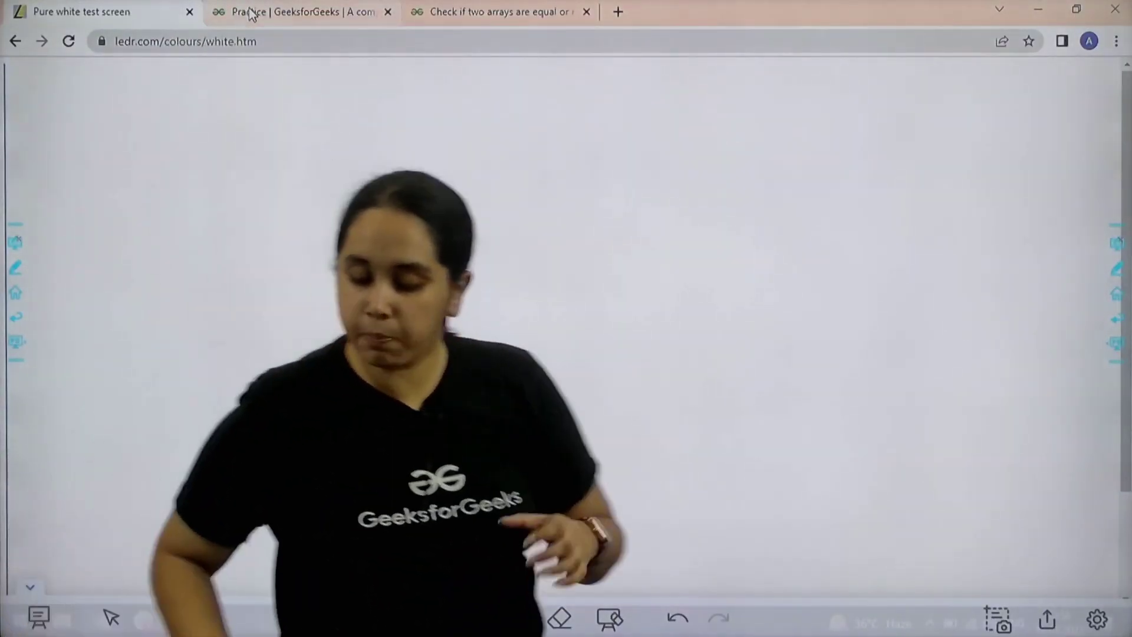
click(253, 15)
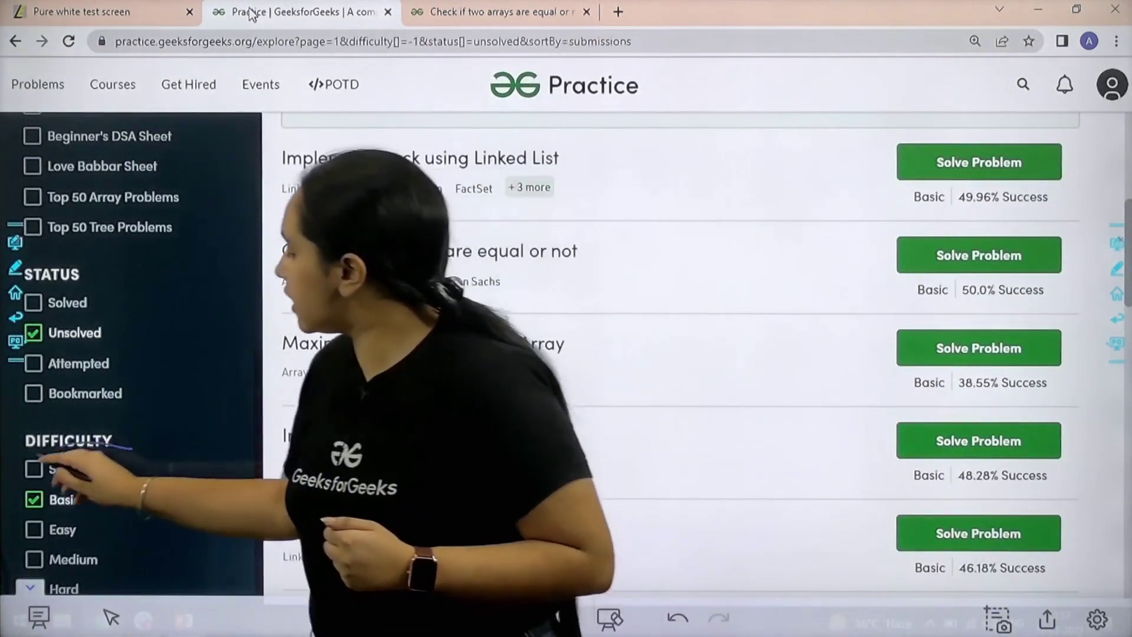
Circle the Basic filter and the 'Check if two arrays are equal or not' problem.
drag(106, 435, 131, 456)
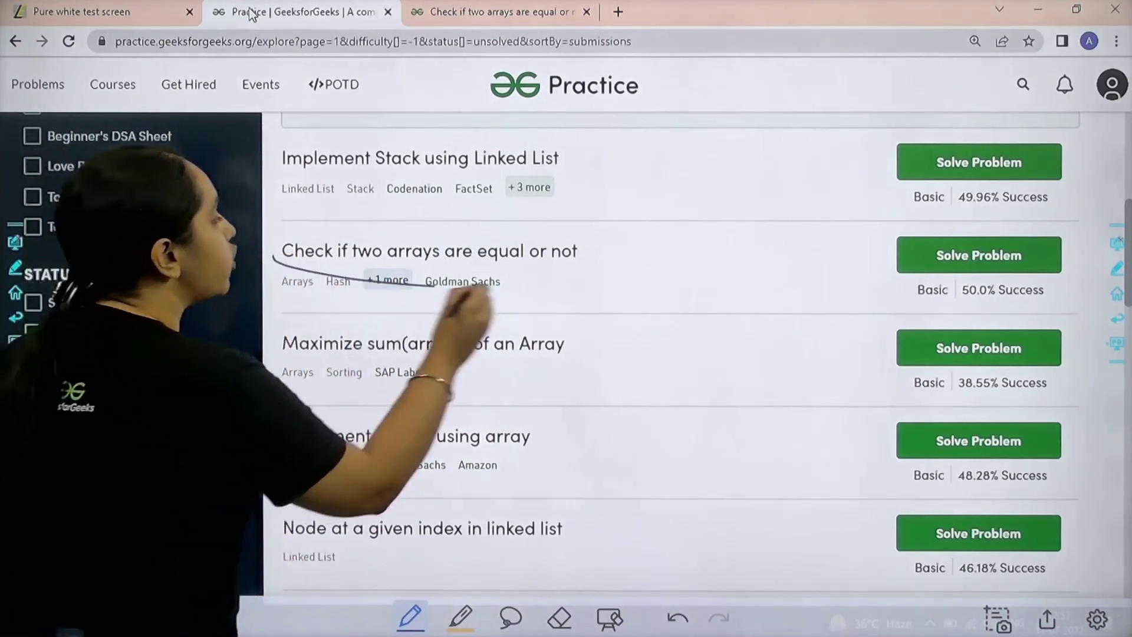
drag(276, 248, 279, 262)
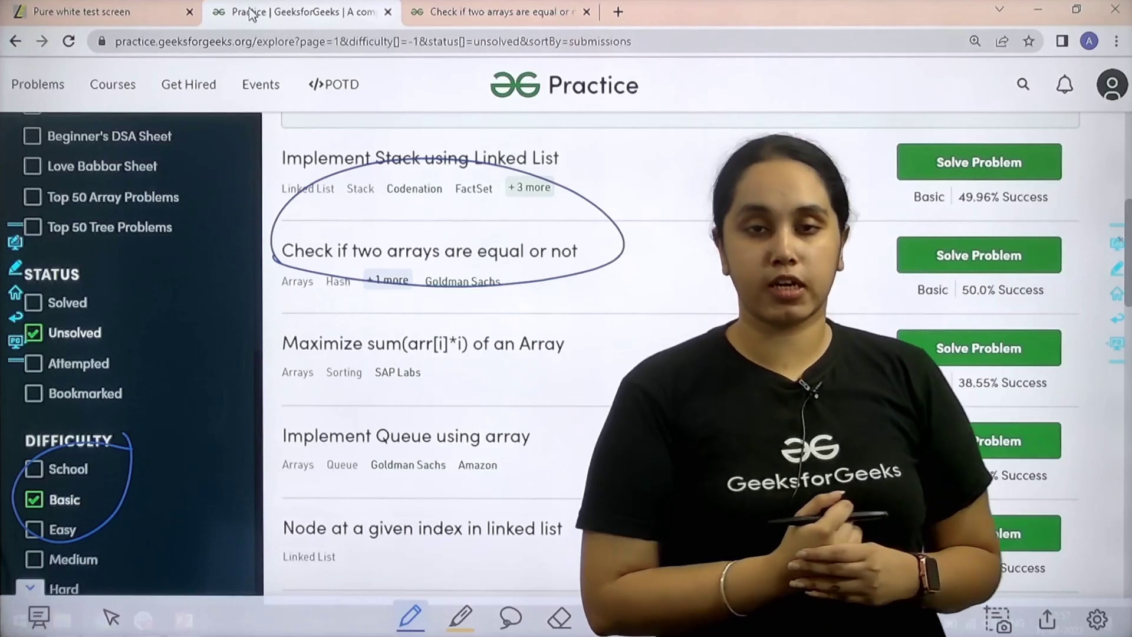
click(610, 618)
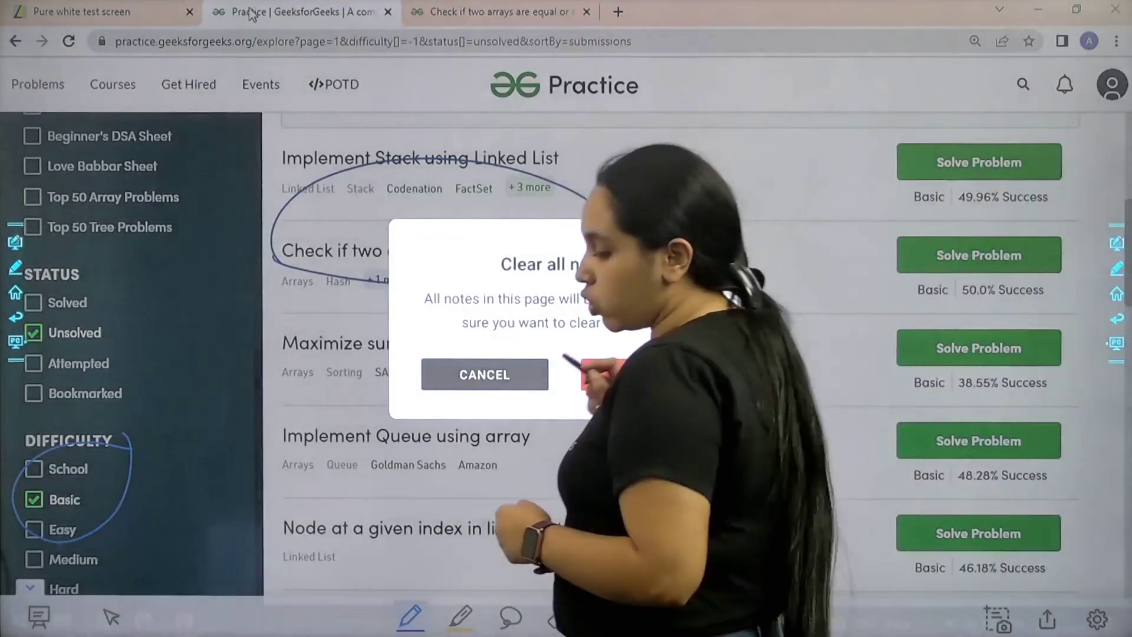
Confirm clearing notes on the problem page and mark its True/False return comment.
click(477, 12)
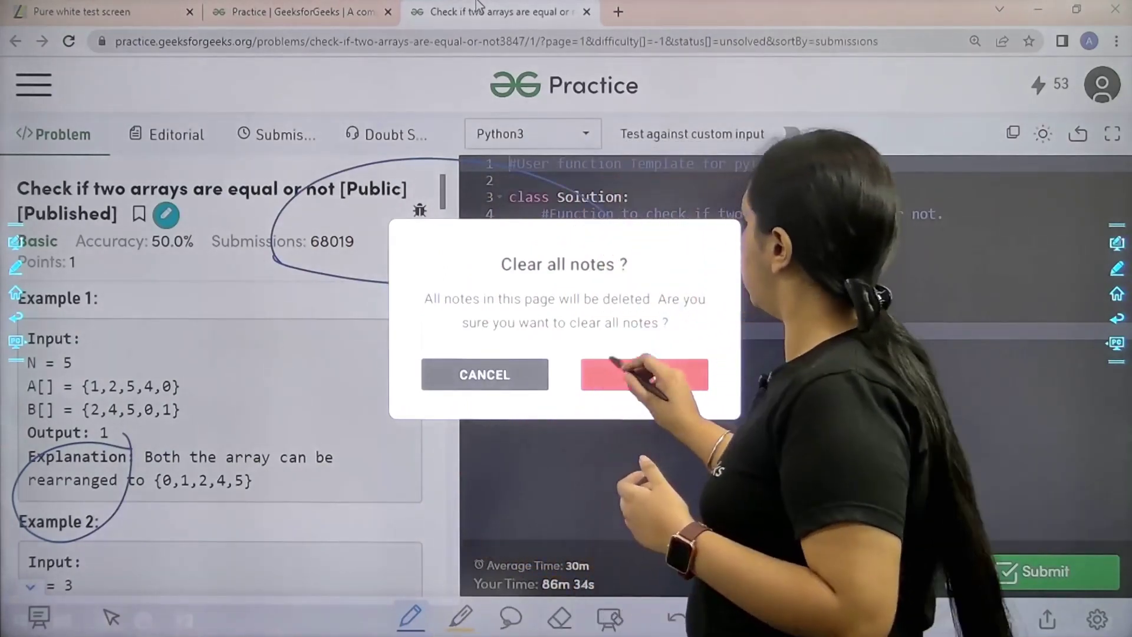
click(644, 373)
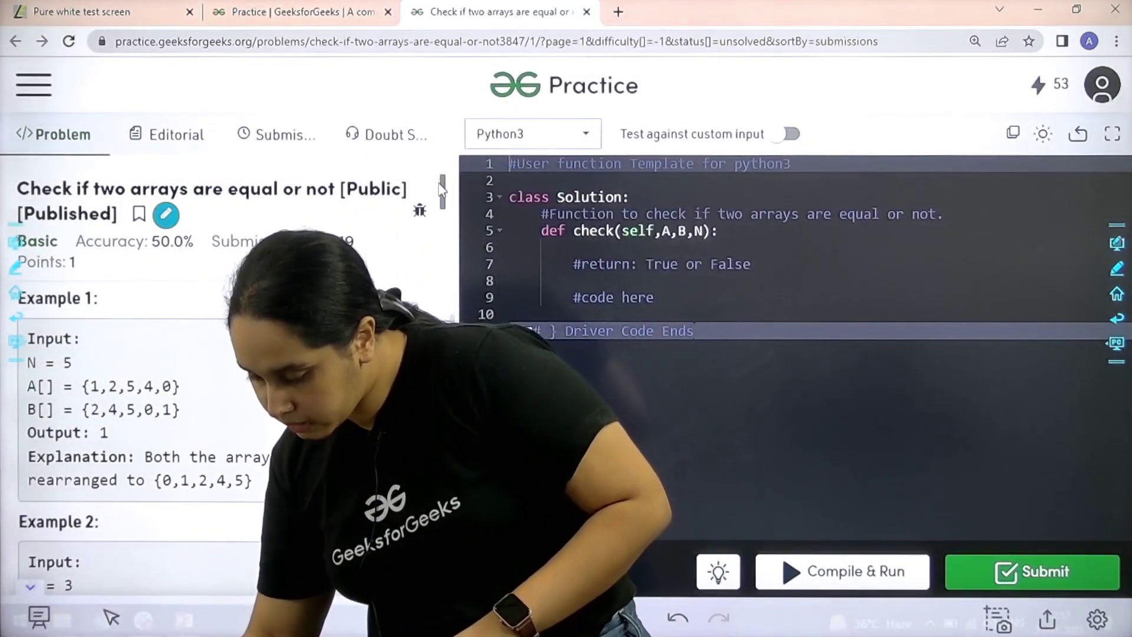
drag(446, 196, 443, 133)
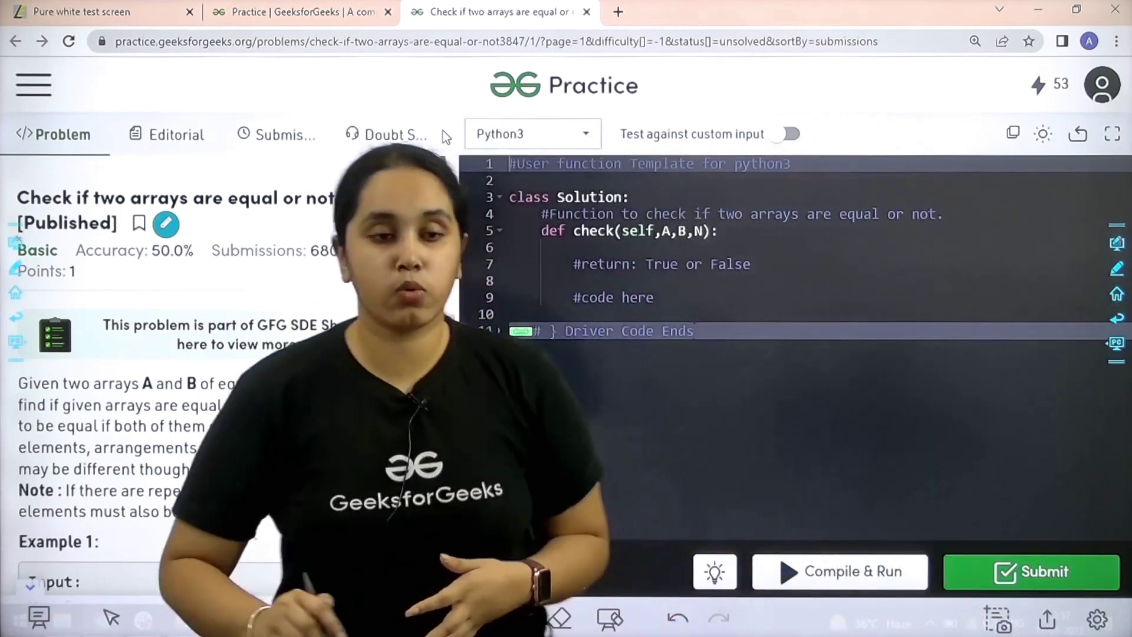
mouse_move(672, 258)
mouse_down()
mouse_move(783, 288)
mouse_move(832, 270)
mouse_up()
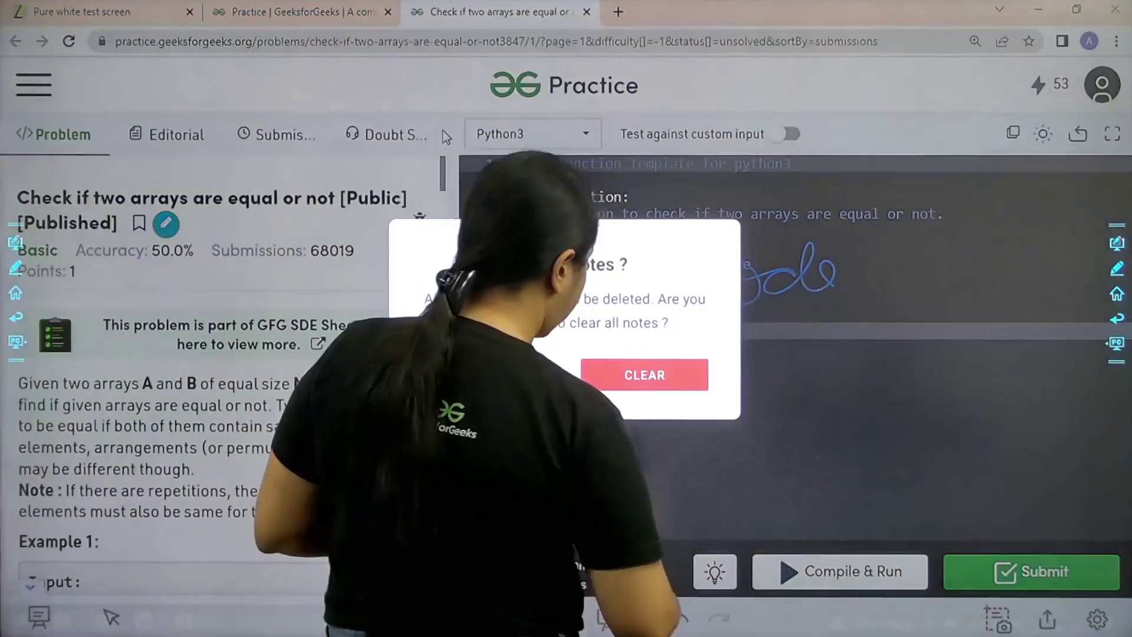
Add A.sort(), B.sort(), and an if A==B returning True, else False.
click(645, 375)
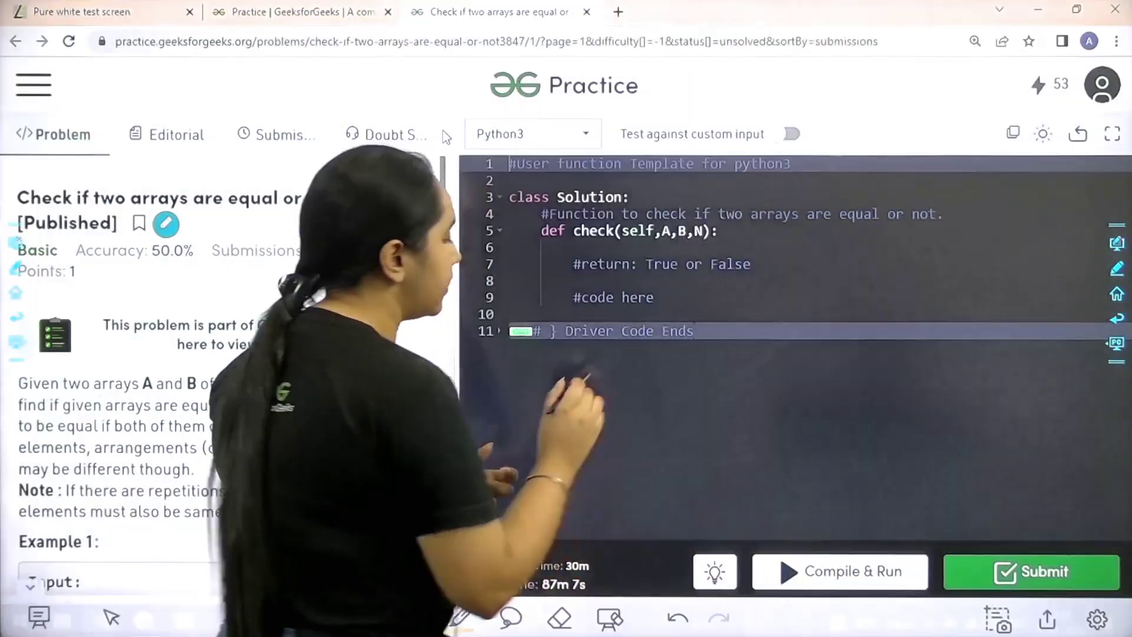
click(778, 265)
key(Return)
text(A.sort())
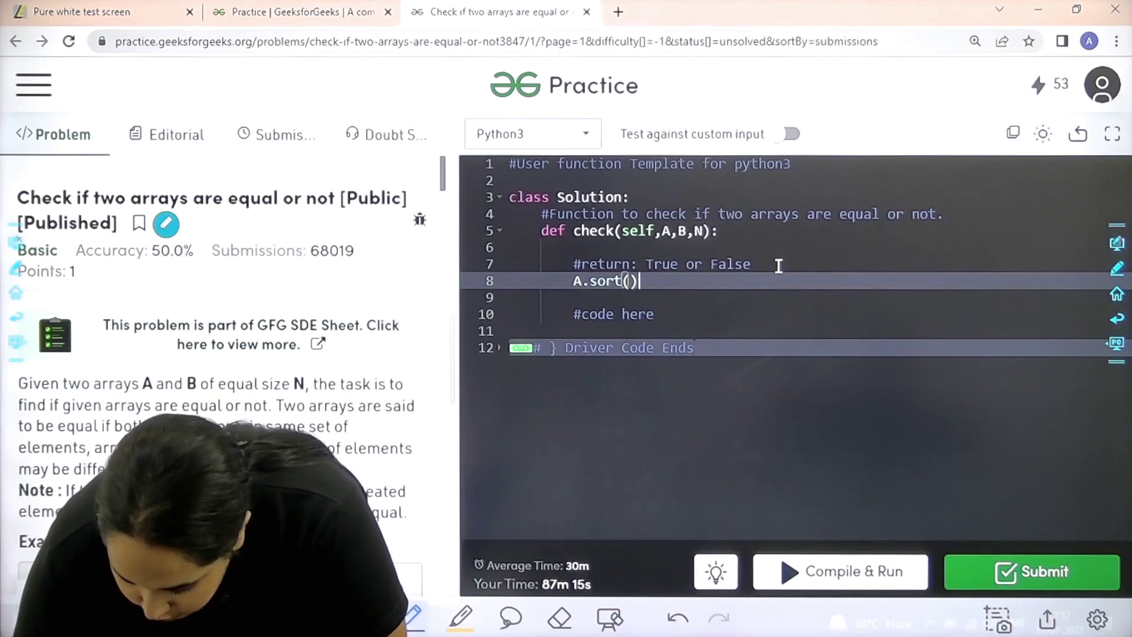
key(Return)
text(B.sort())
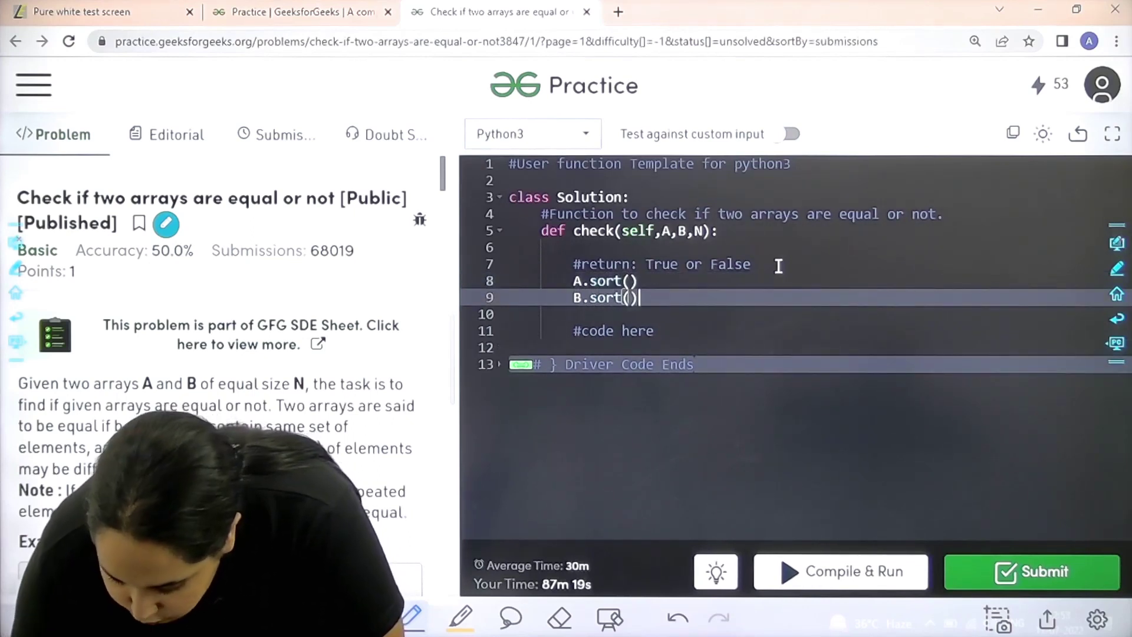
key(Return)
text(if(A==B)
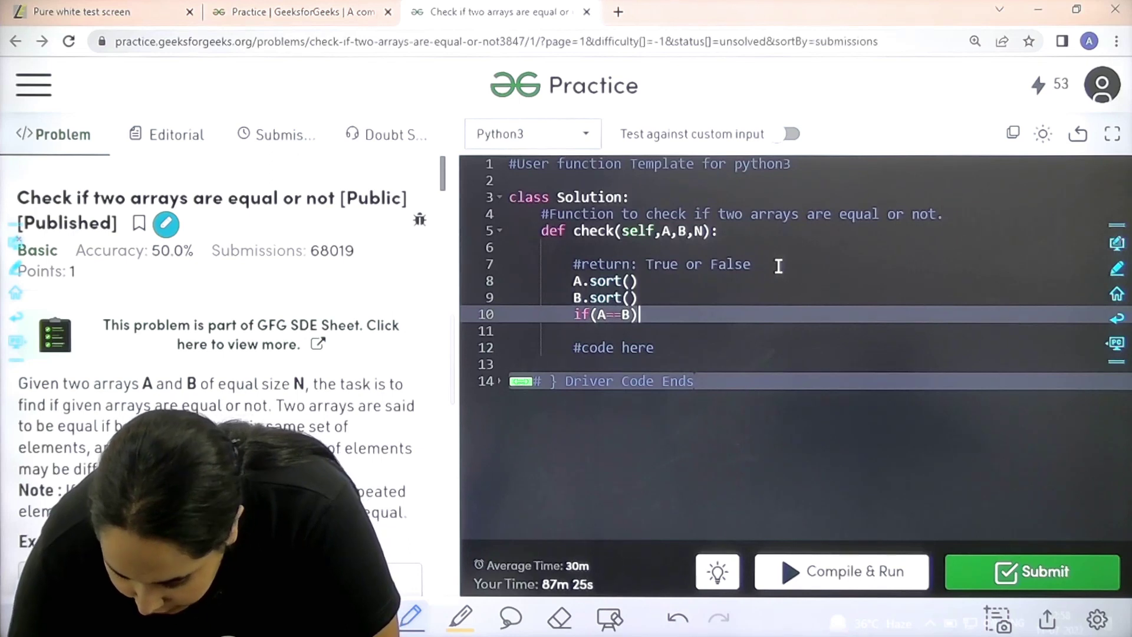
text(:)
key(Return)
text(return True)
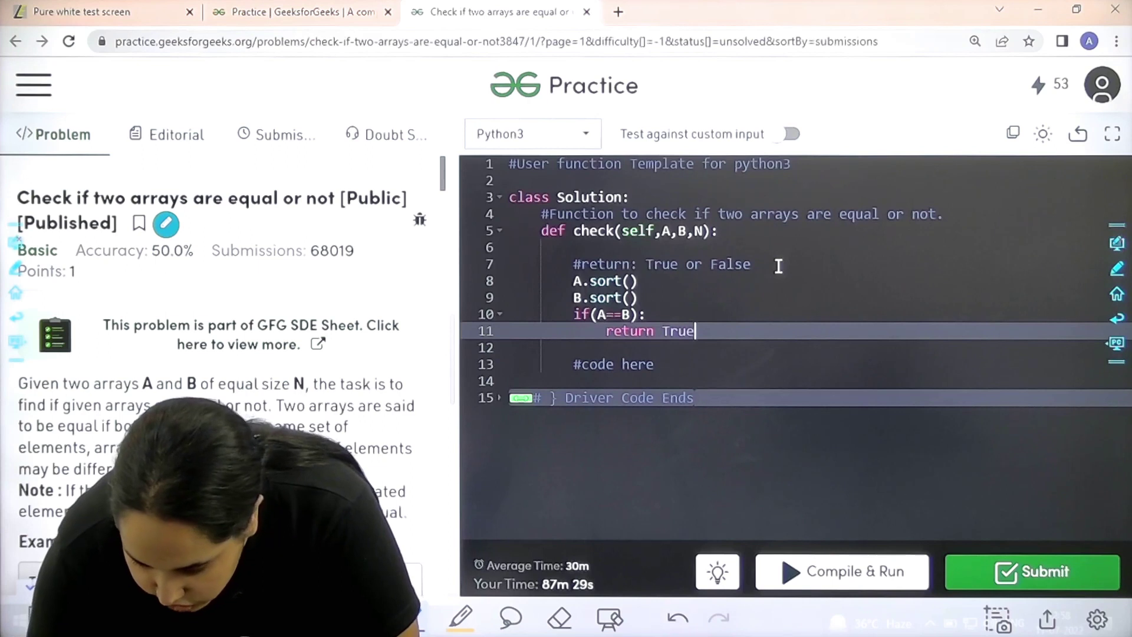
key(Return)
text(else:)
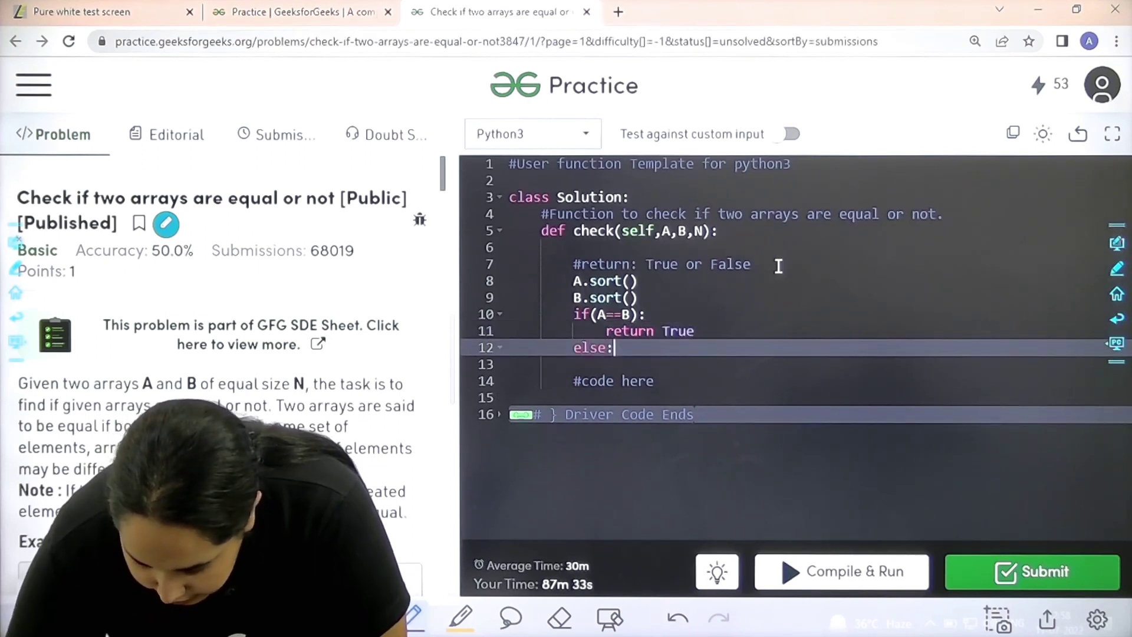
key(Return)
text(return Fals)
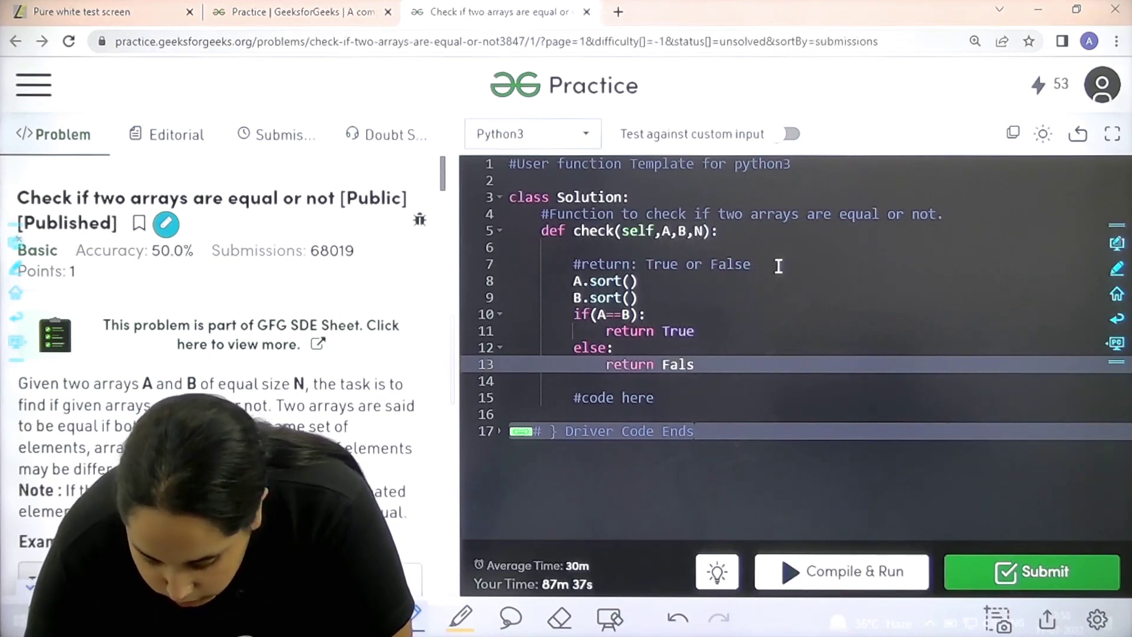
text(e)
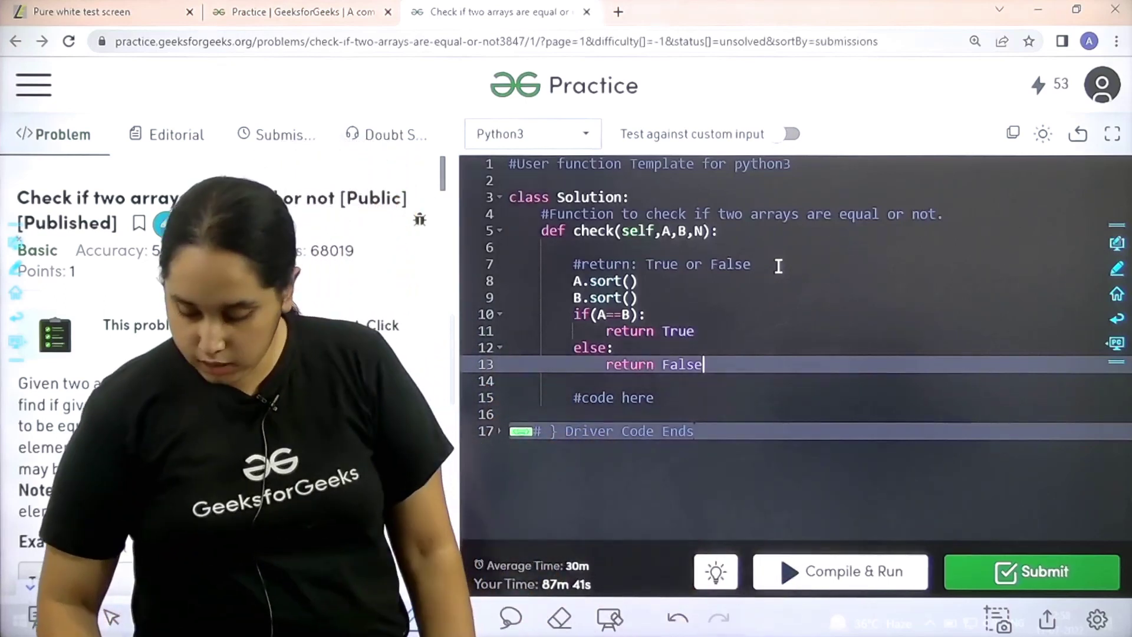
Compile and run the sort-and-compare solution on the sample, then submit it.
click(905, 567)
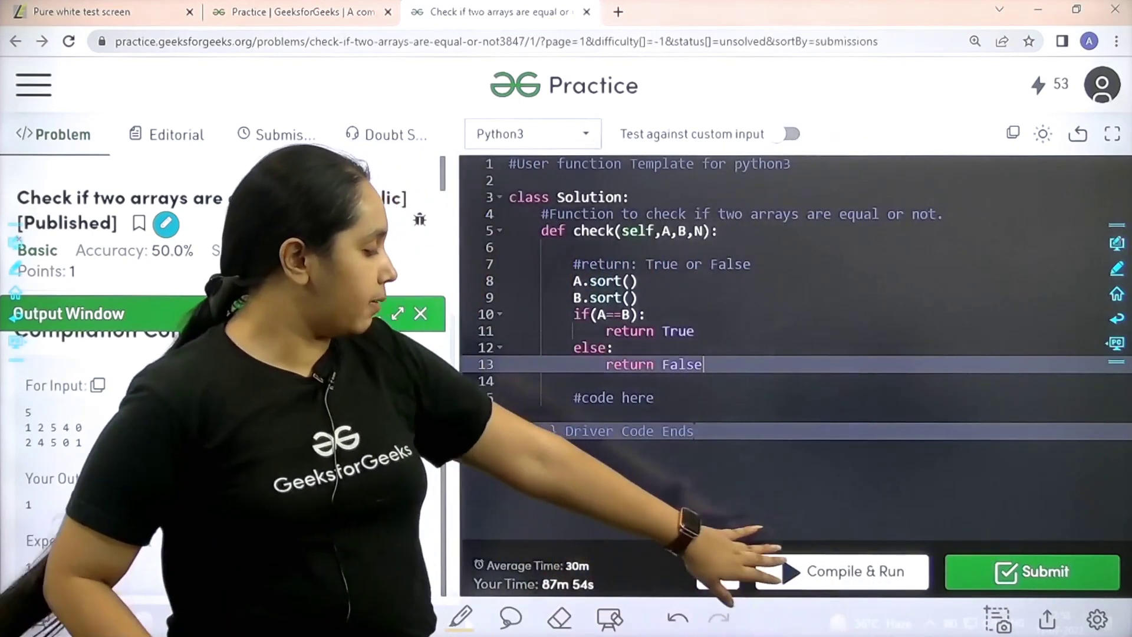
click(1012, 572)
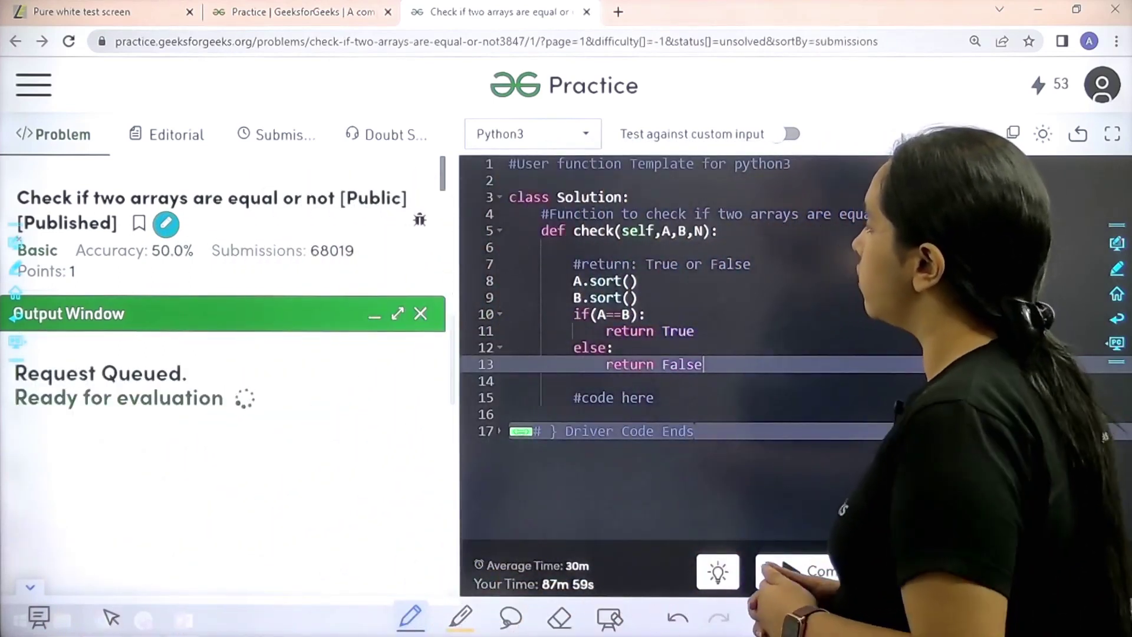